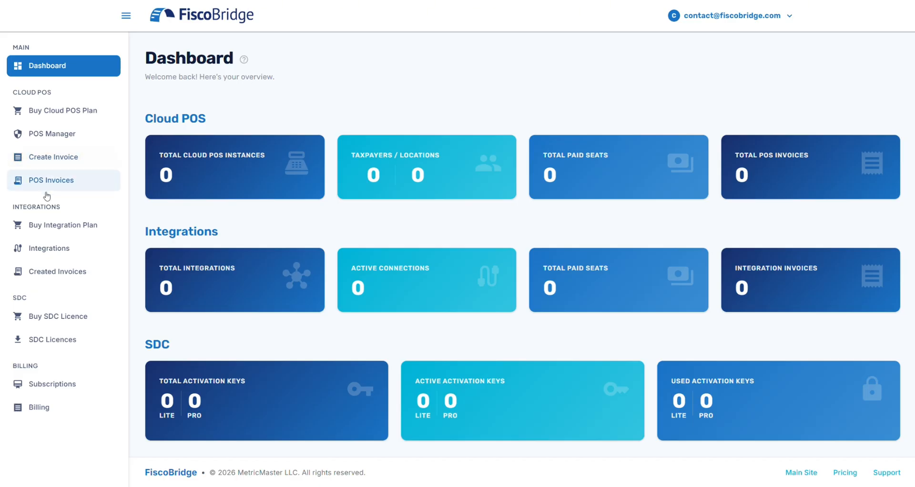
Go to the My Integrations page from the FiscoBridge sidebar.
{"action": "left_click", "coordinate": [56, 251]}
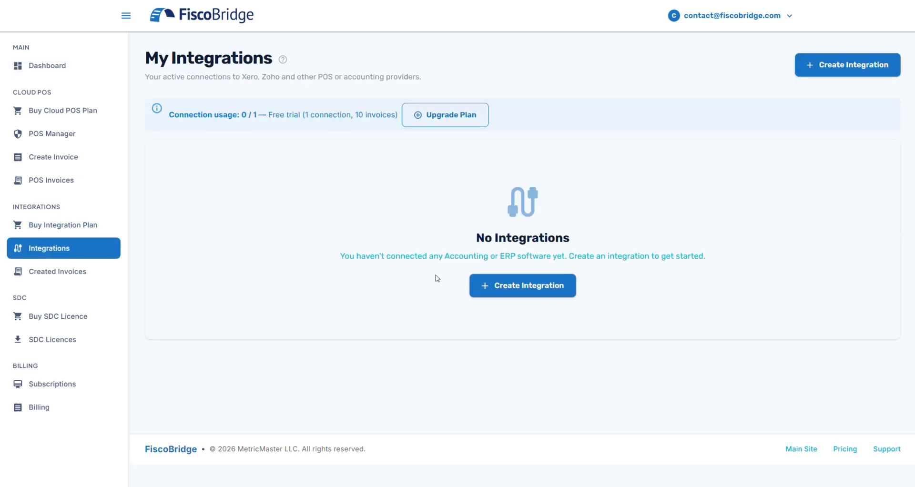
Start a Xero integration and load the .p12 certificate with its PFX password and pasted PAC.
{"action": "left_click", "coordinate": [543, 293]}
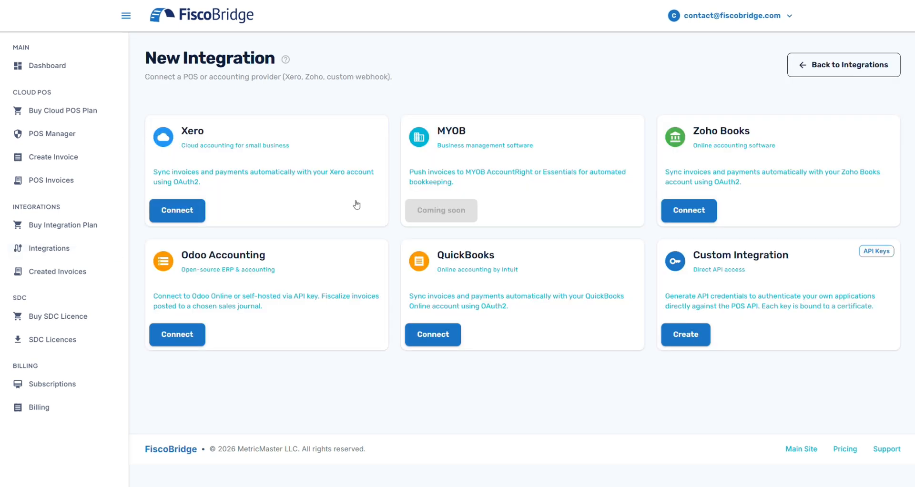
{"action": "left_click", "coordinate": [189, 215]}
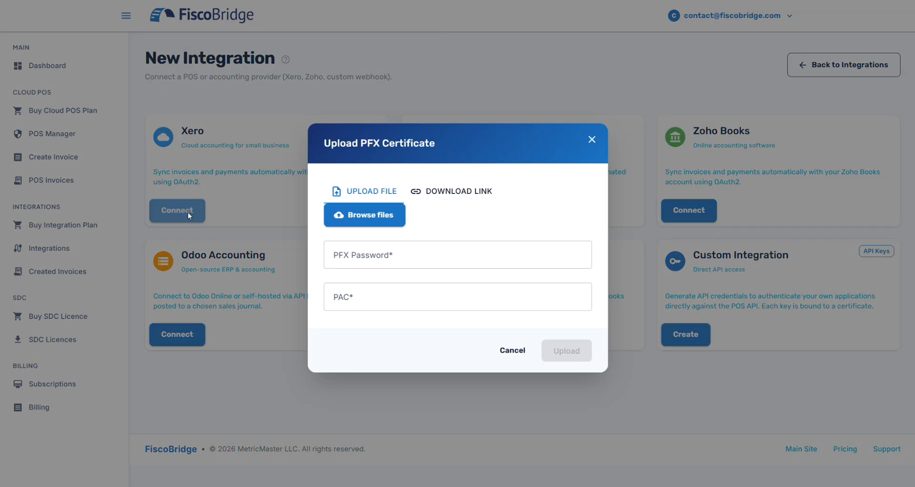
{"action": "left_click", "coordinate": [365, 220]}
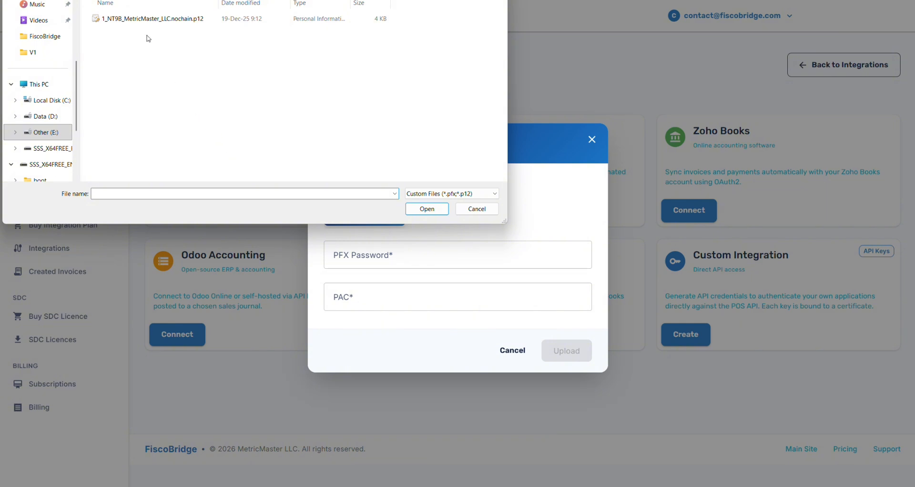
{"action": "double_click", "coordinate": [132, 20]}
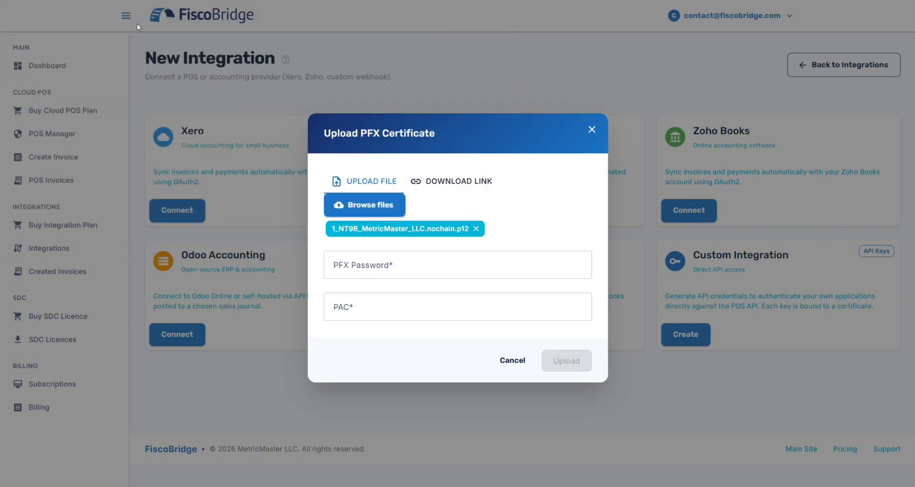
{"action": "left_click", "coordinate": [368, 264]}
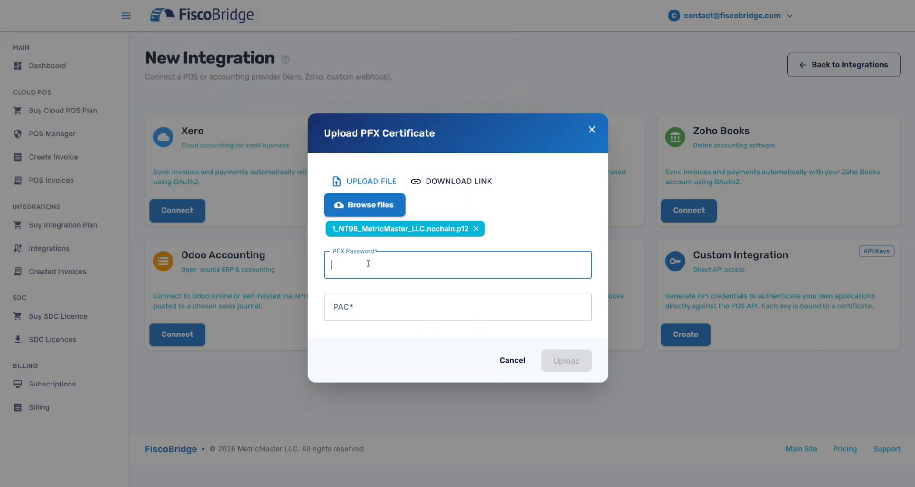
{"action": "type", "text": "••••••"}
{"action": "left_click", "coordinate": [361, 310]}
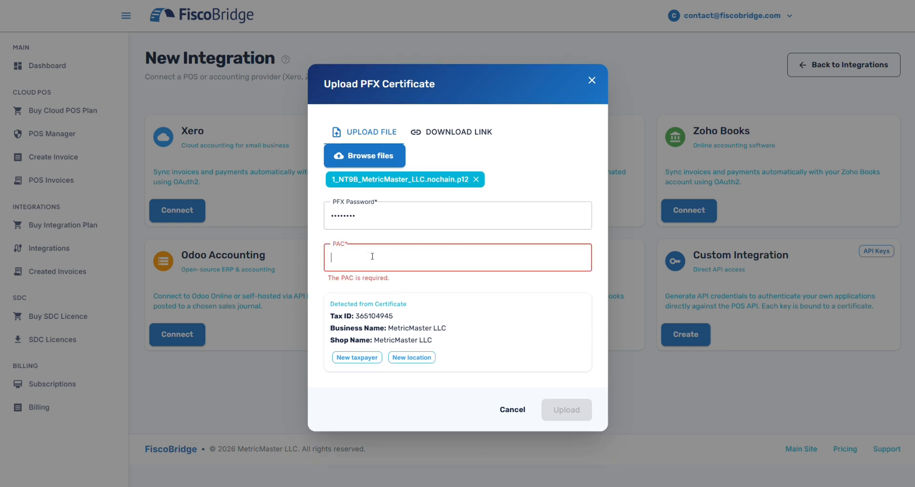
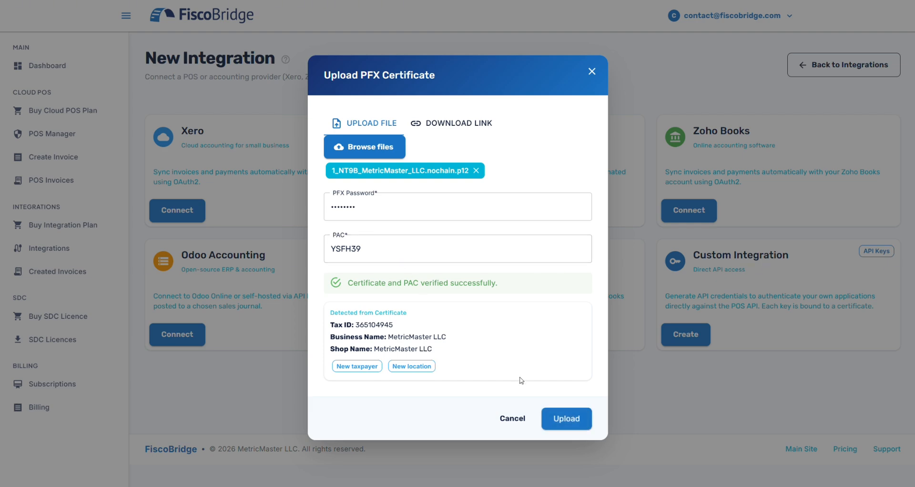
Upload the certificate and connect to Xero with Training mode left off.
{"action": "left_click", "coordinate": [575, 422]}
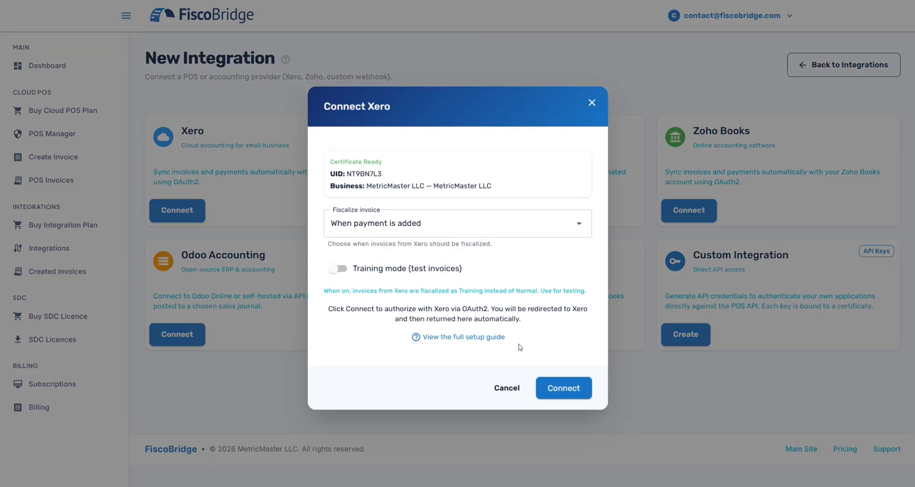
{"action": "left_click", "coordinate": [339, 270]}
{"action": "left_click", "coordinate": [340, 271]}
{"action": "left_click", "coordinate": [566, 394]}
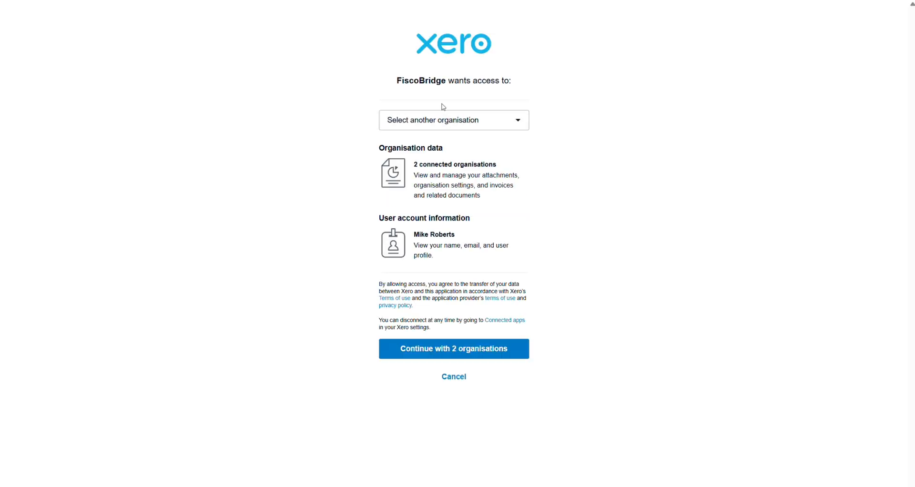
Allow FiscoBridge access by continuing with both connected Xero organisations.
{"action": "left_click", "coordinate": [440, 124]}
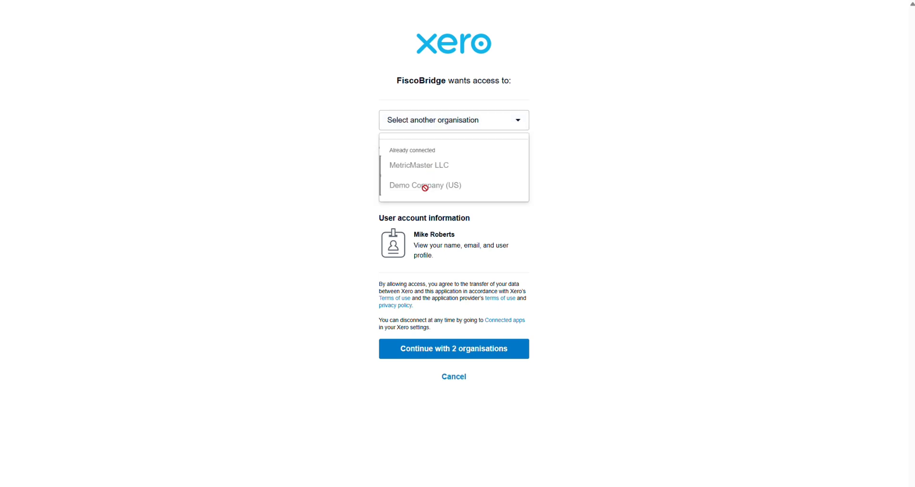
{"action": "left_click", "coordinate": [352, 160]}
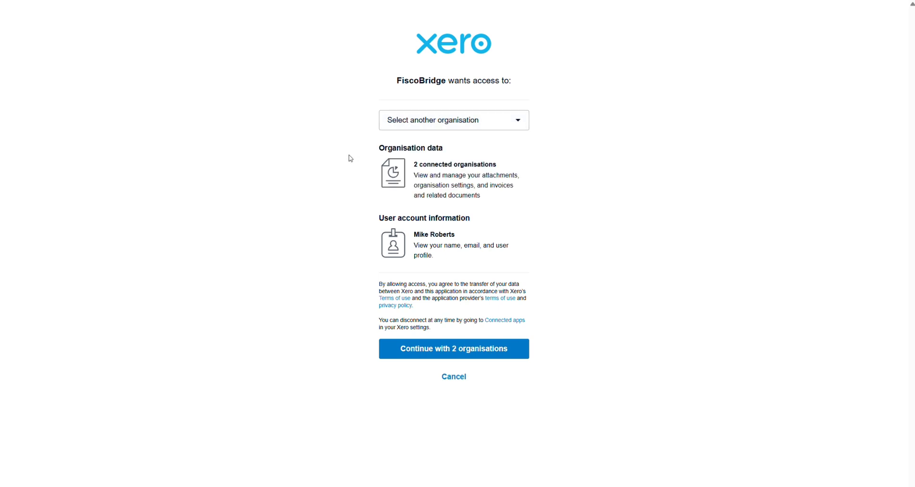
{"action": "left_click", "coordinate": [457, 352]}
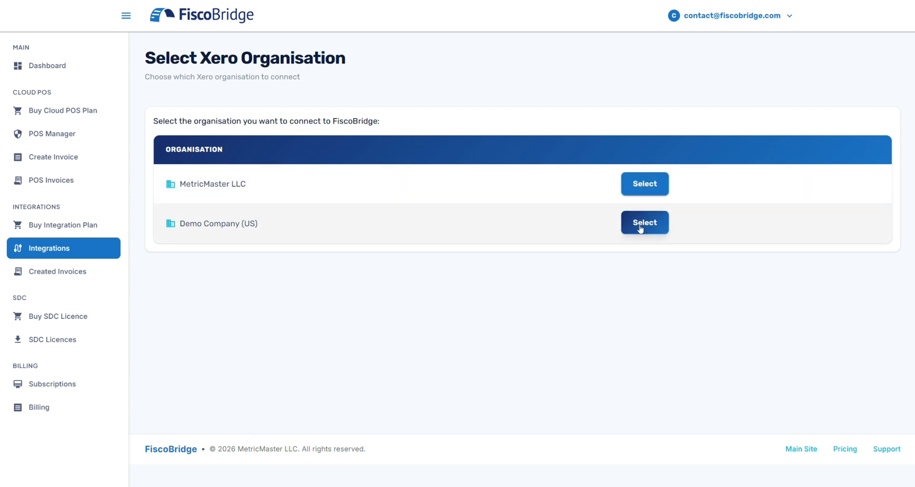
Select Demo Company (US) as the Xero organisation to connect.
{"action": "left_click", "coordinate": [640, 228]}
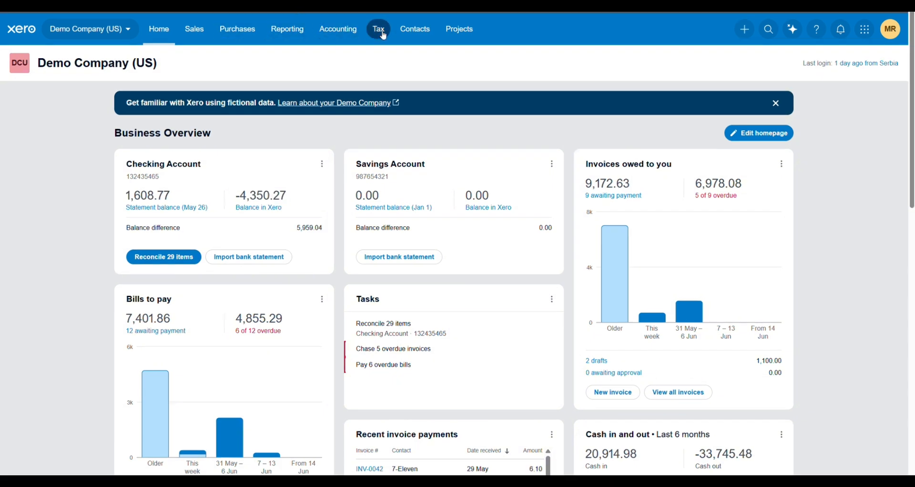
Delete the Sale Tax (9%) rate from Xero's Tax rates list.
{"action": "left_click", "coordinate": [384, 36]}
{"action": "left_click", "coordinate": [394, 114]}
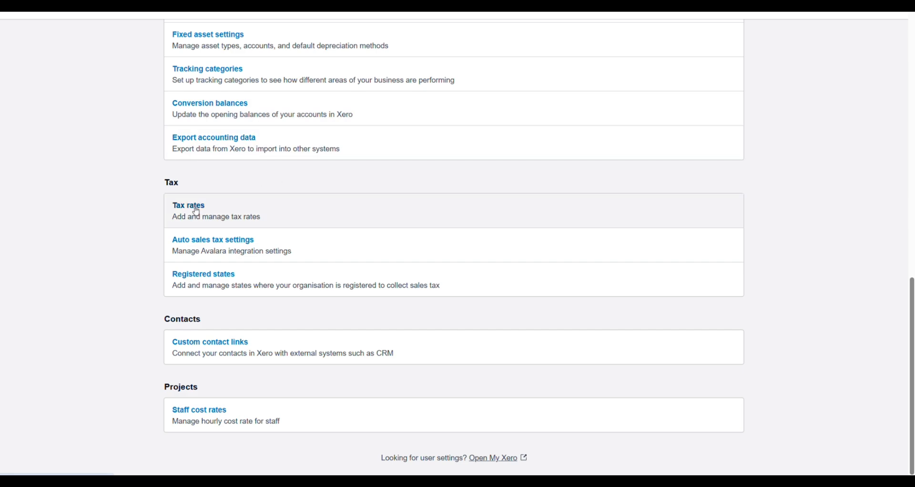
{"action": "left_click", "coordinate": [196, 211]}
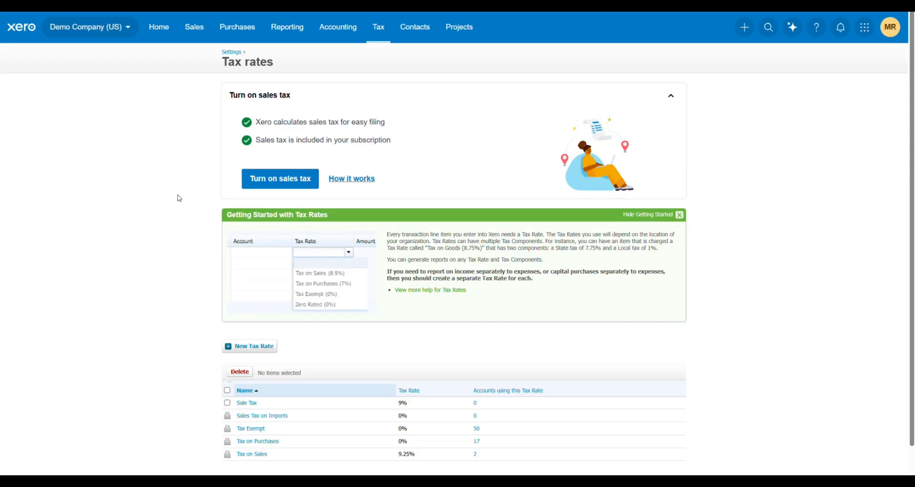
{"action": "scroll", "coordinate": [174, 198], "scroll_direction": "down", "scroll_amount": 1}
{"action": "left_click", "coordinate": [227, 372]}
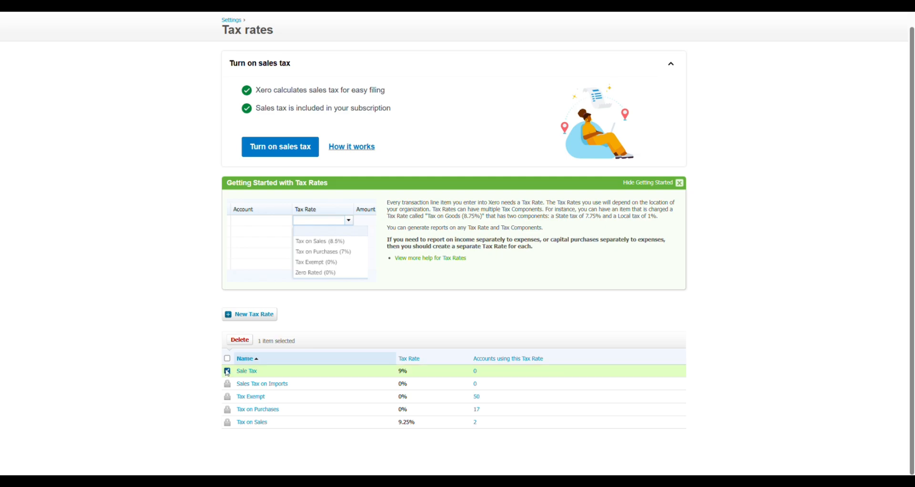
{"action": "left_click", "coordinate": [237, 339]}
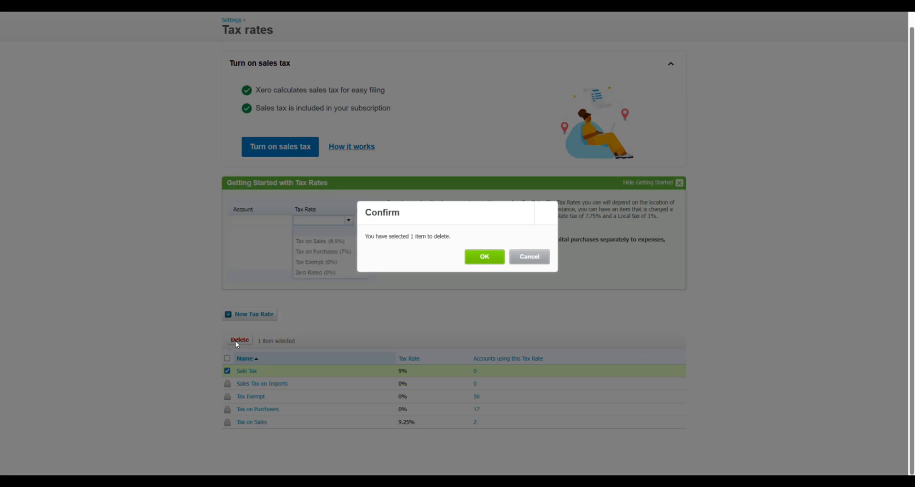
{"action": "left_click", "coordinate": [490, 260]}
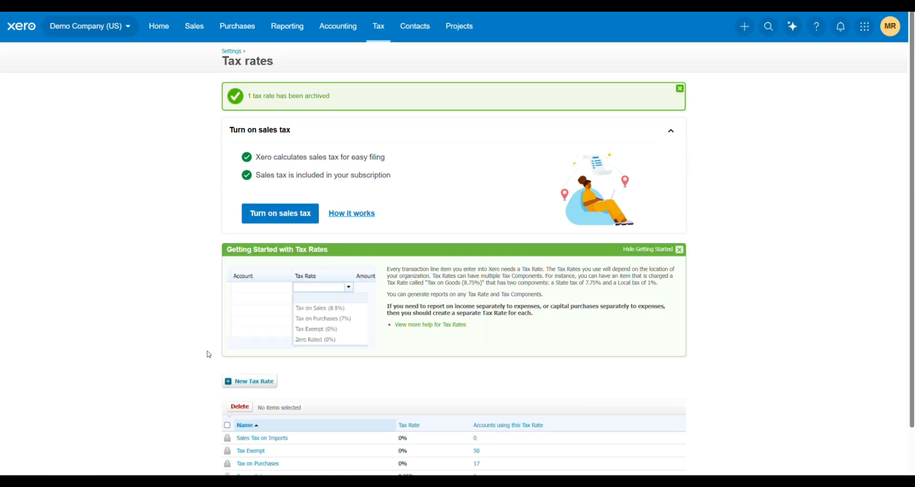
{"action": "scroll", "coordinate": [209, 355], "scroll_direction": "down", "scroll_amount": 1}
Create a tax rate named VAT at 9%.
{"action": "left_click", "coordinate": [255, 333]}
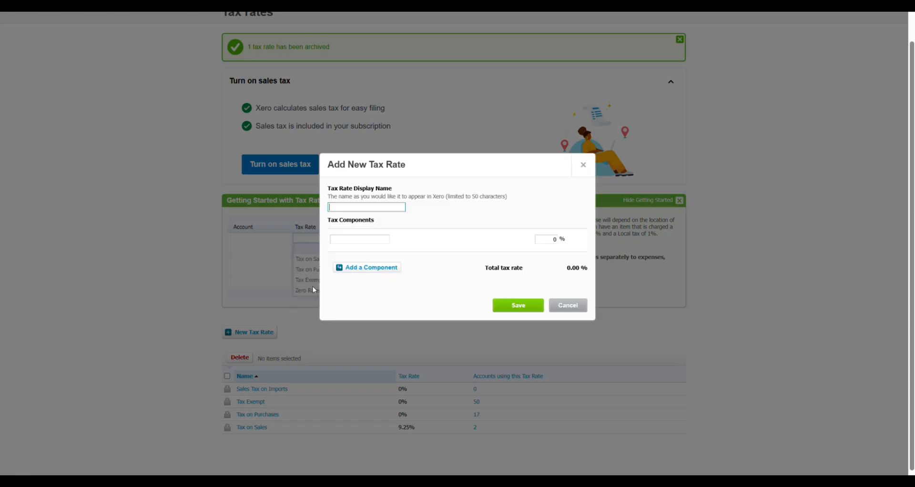
{"action": "type", "text": "VAT"}
{"action": "left_click", "coordinate": [355, 238]}
{"action": "left_click", "coordinate": [540, 238]}
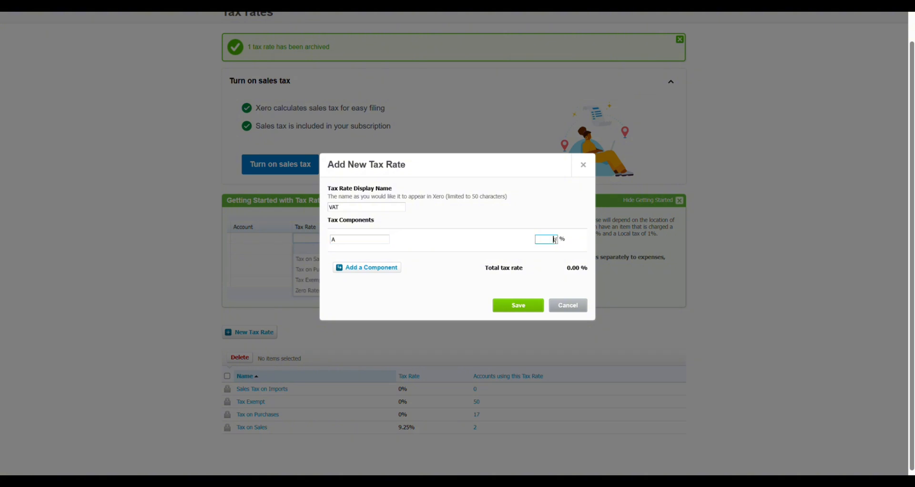
{"action": "type", "text": "9"}
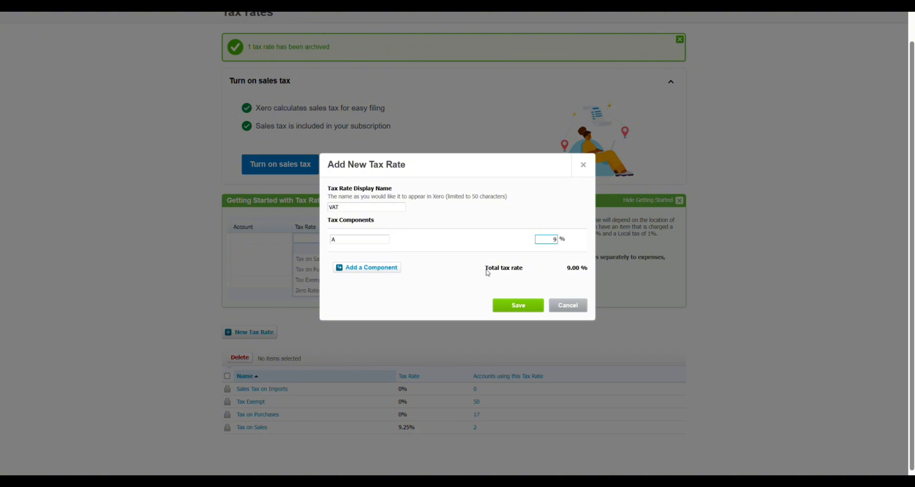
{"action": "left_click", "coordinate": [515, 306]}
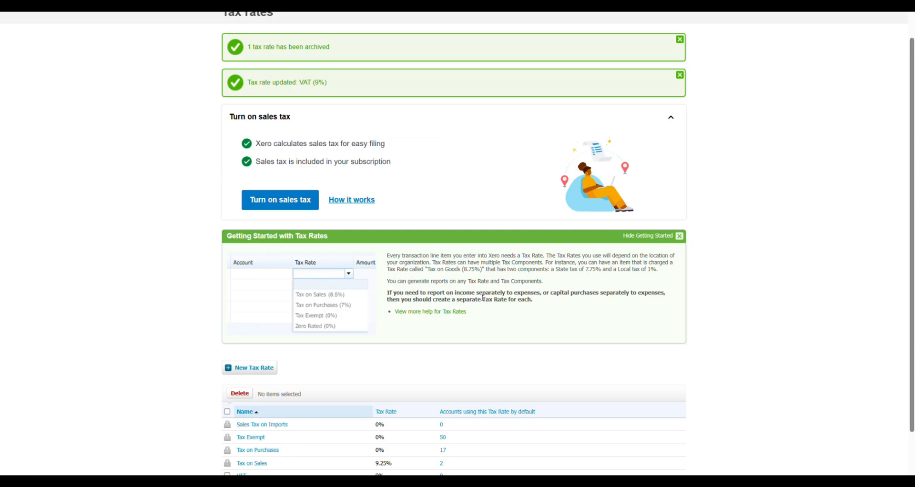
Create a B-VAT tax rate with a single component B at 0%.
{"action": "left_click", "coordinate": [255, 317]}
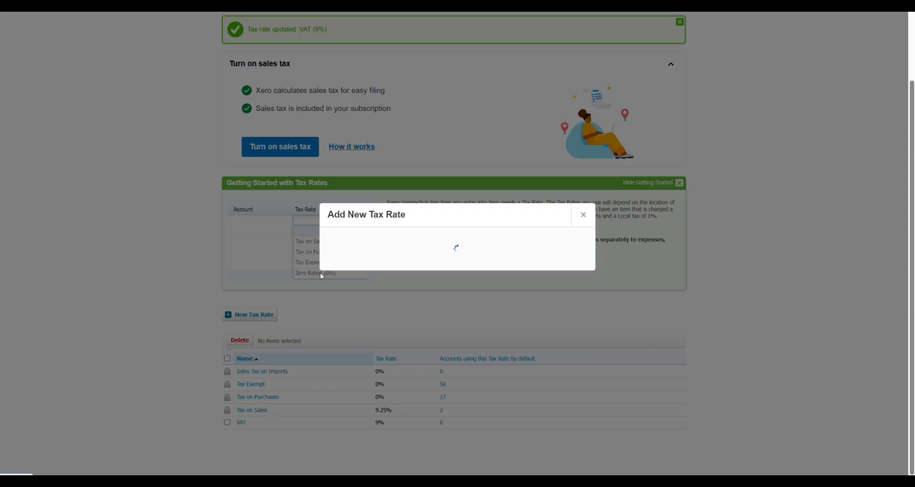
{"action": "type", "text": "B-VAT"}
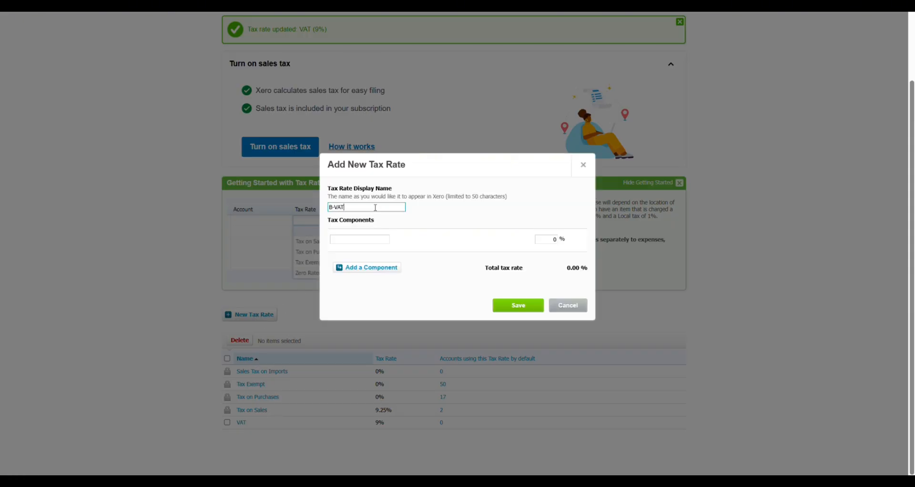
{"action": "key", "text": "Tab"}
{"action": "type", "text": "B"}
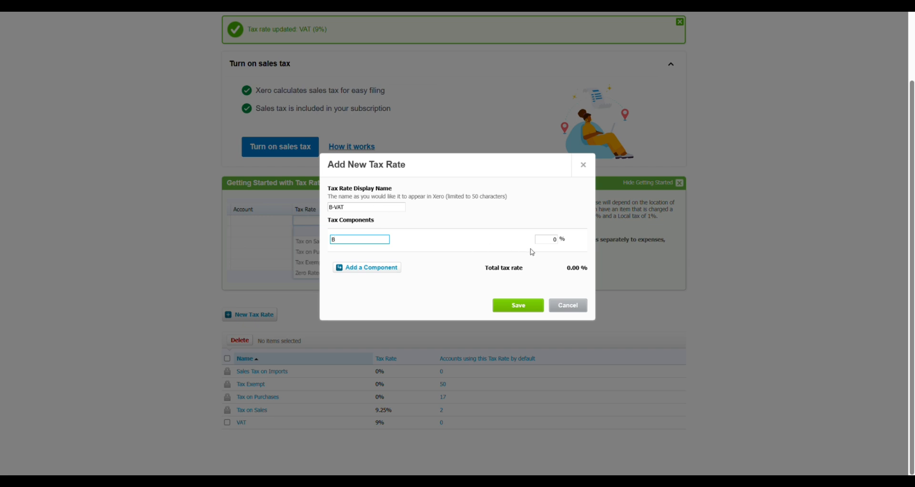
{"action": "left_click", "coordinate": [547, 238]}
{"action": "left_click", "coordinate": [518, 306]}
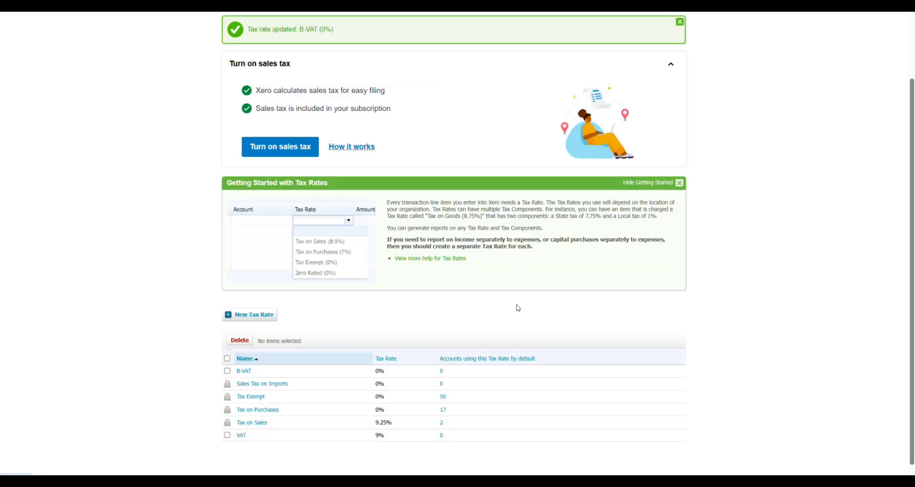
Create the Double VAT rate with component A at 9% and component B at 0%.
{"action": "left_click", "coordinate": [255, 303]}
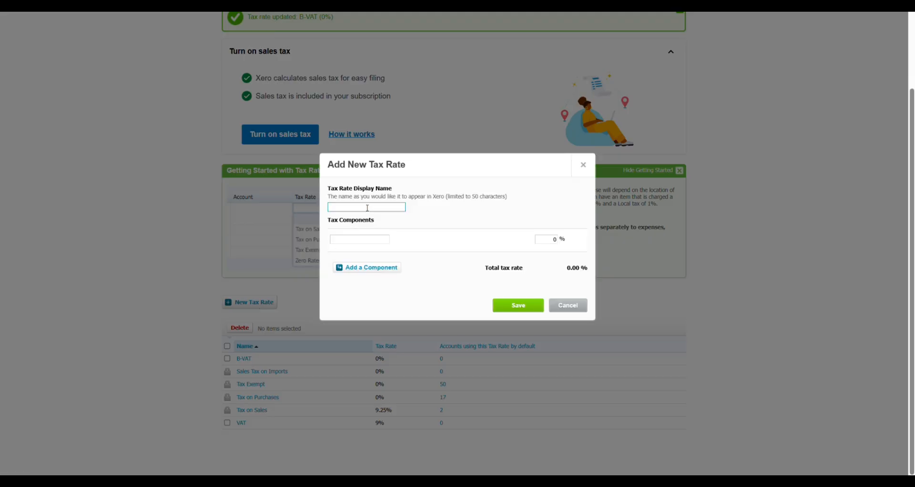
{"action": "type", "text": "Double VAT"}
{"action": "key", "text": "Tab"}
{"action": "type", "text": "A"}
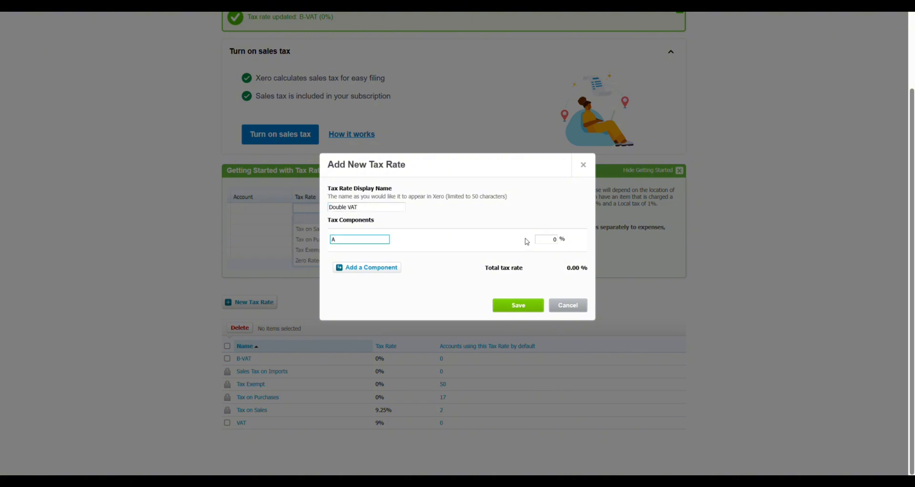
{"action": "left_click", "coordinate": [549, 239]}
{"action": "type", "text": "9"}
{"action": "left_click", "coordinate": [463, 255]}
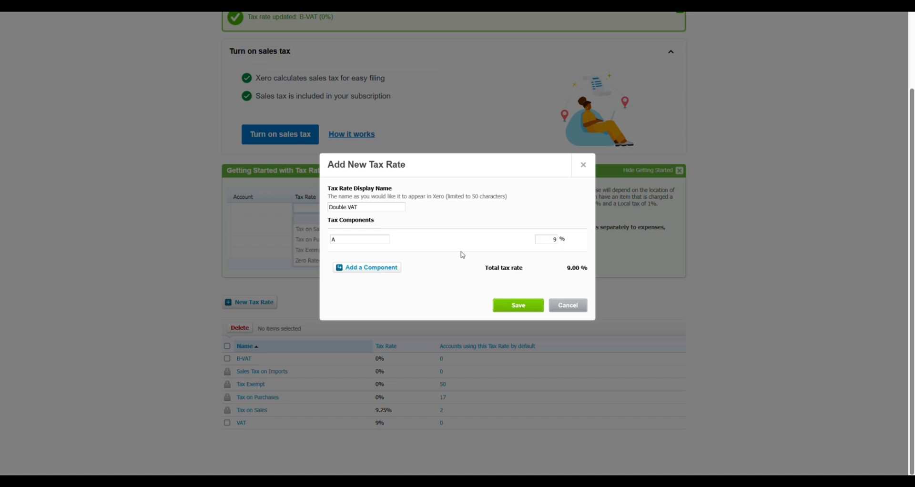
{"action": "left_click", "coordinate": [377, 268]}
{"action": "type", "text": "B"}
{"action": "left_click", "coordinate": [466, 247]}
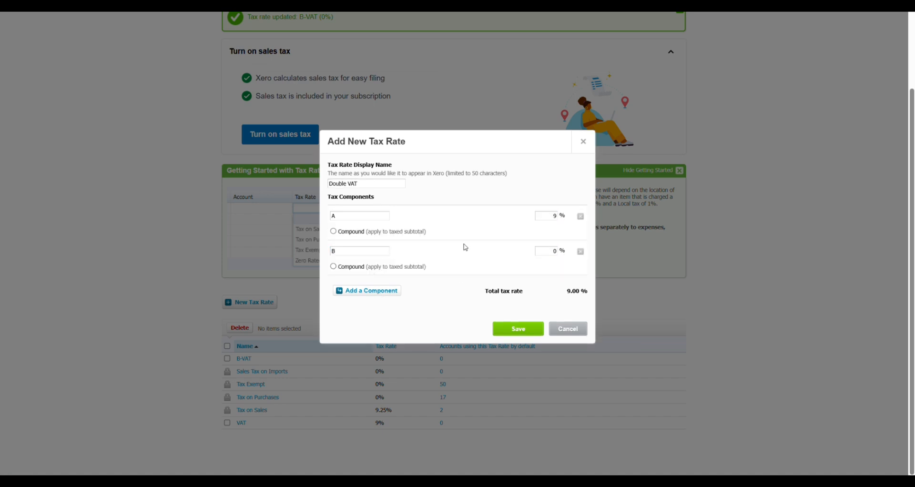
{"action": "left_click", "coordinate": [523, 336]}
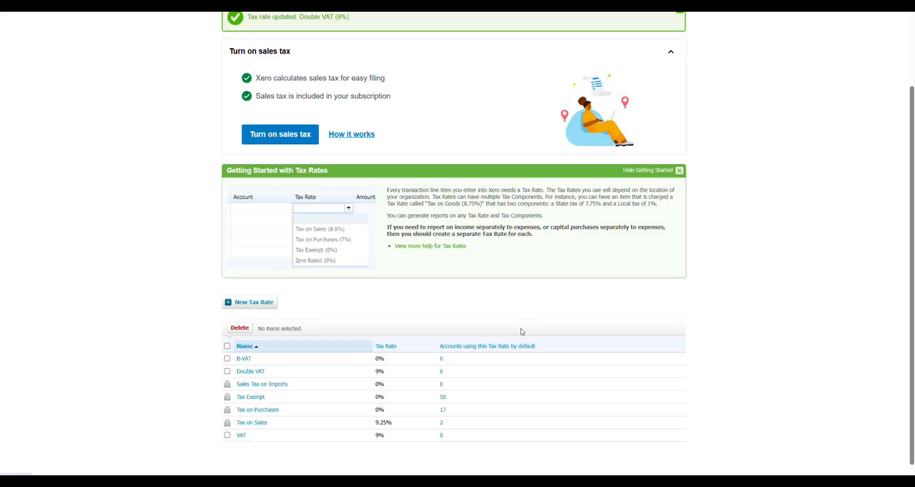
{"action": "scroll", "coordinate": [218, 262], "scroll_direction": "up", "scroll_amount": 3}
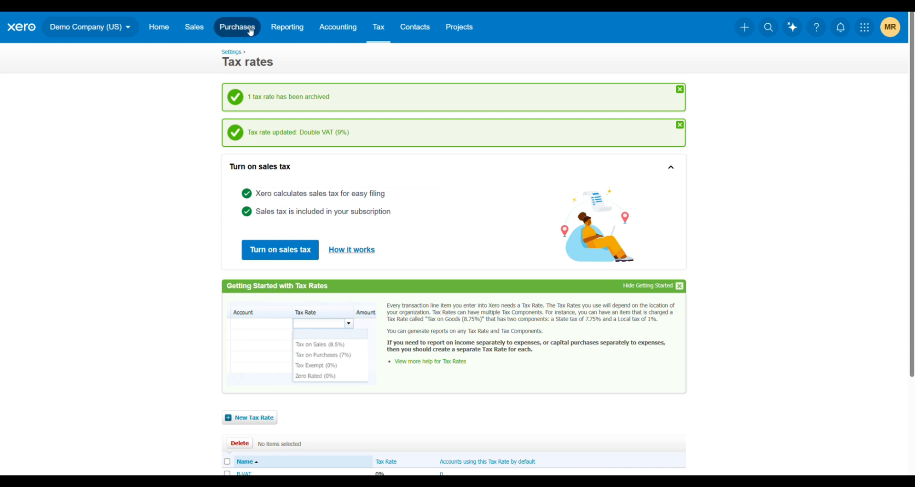
Start a new sales invoice for the contact 7-Eleven.
{"action": "left_click", "coordinate": [194, 27]}
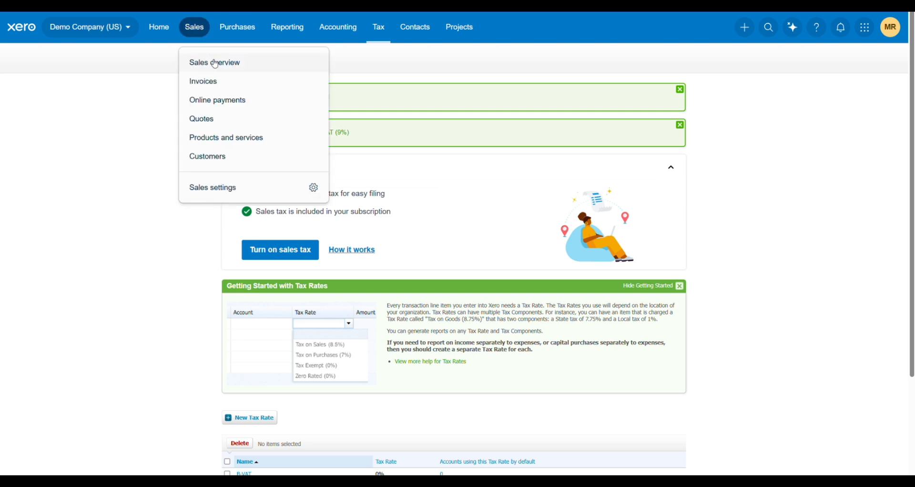
{"action": "left_click", "coordinate": [212, 81]}
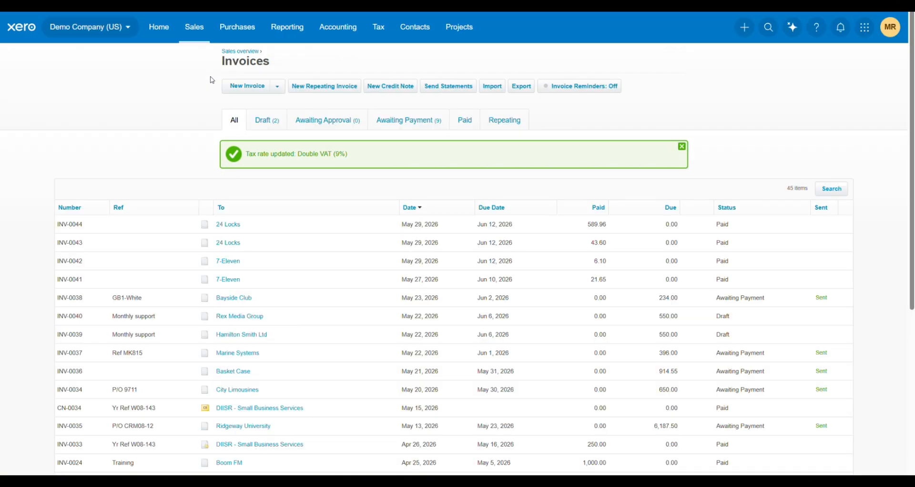
{"action": "left_click", "coordinate": [242, 87]}
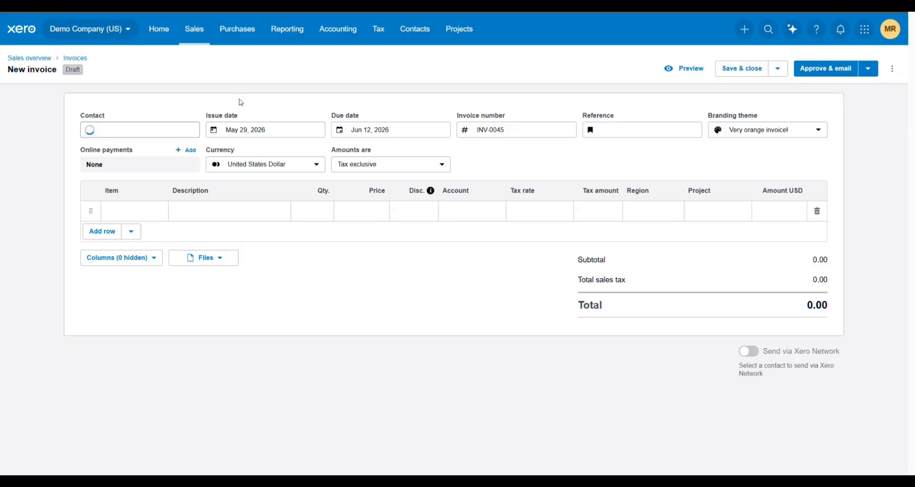
{"action": "left_click", "coordinate": [172, 181]}
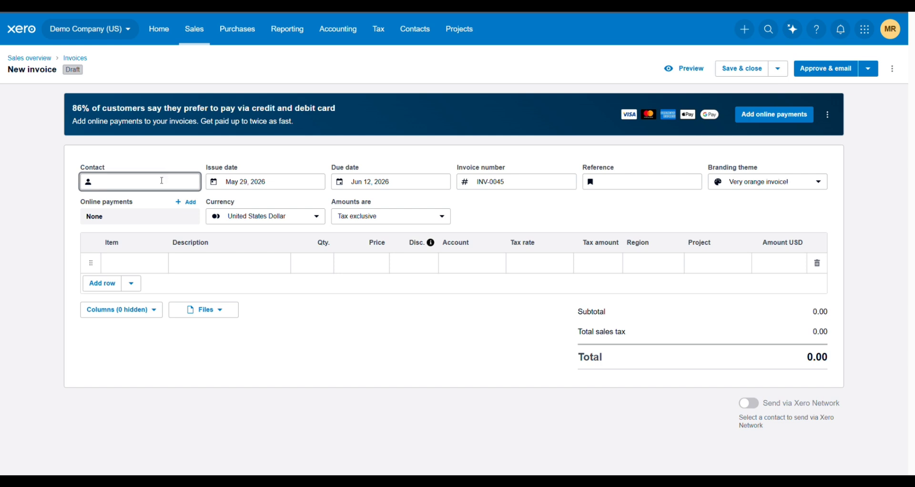
{"action": "left_click", "coordinate": [201, 264]}
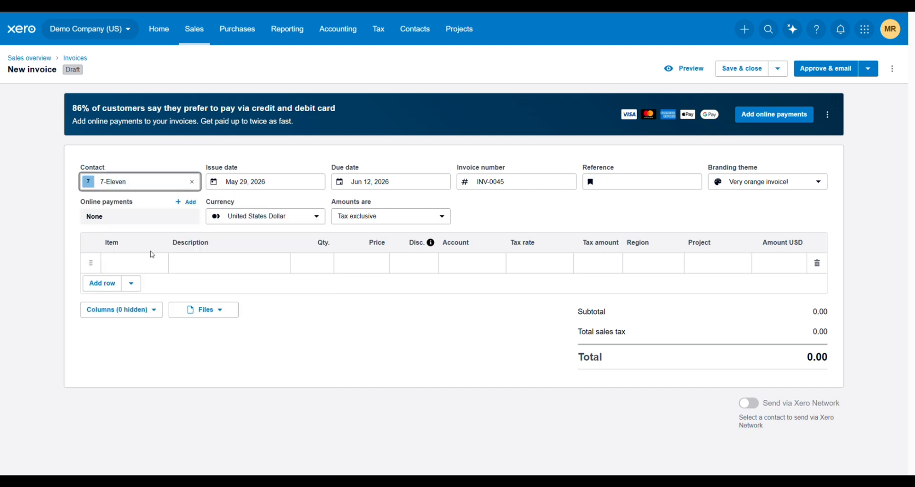
Add the Half day training - Microsoft Office item with VAT (9%) and approve the invoice.
{"action": "left_click", "coordinate": [201, 265]}
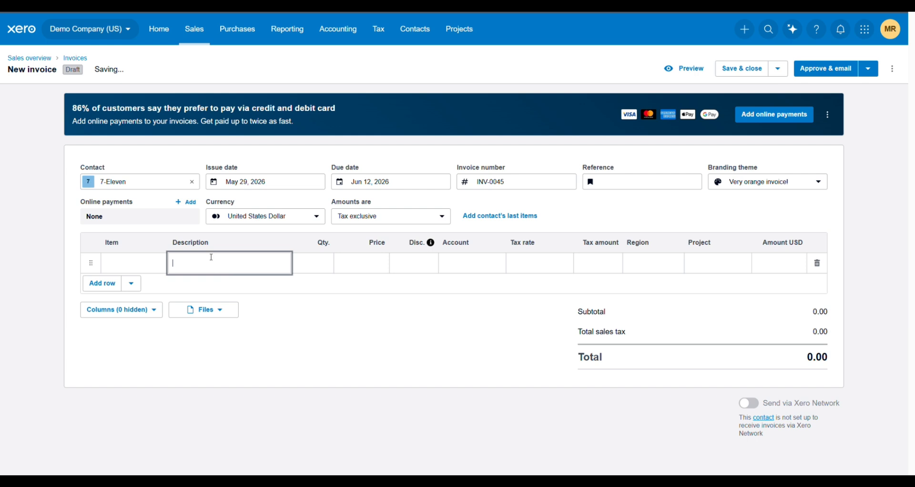
{"action": "left_click", "coordinate": [133, 259]}
{"action": "scroll", "coordinate": [148, 193], "scroll_direction": "down", "scroll_amount": 4}
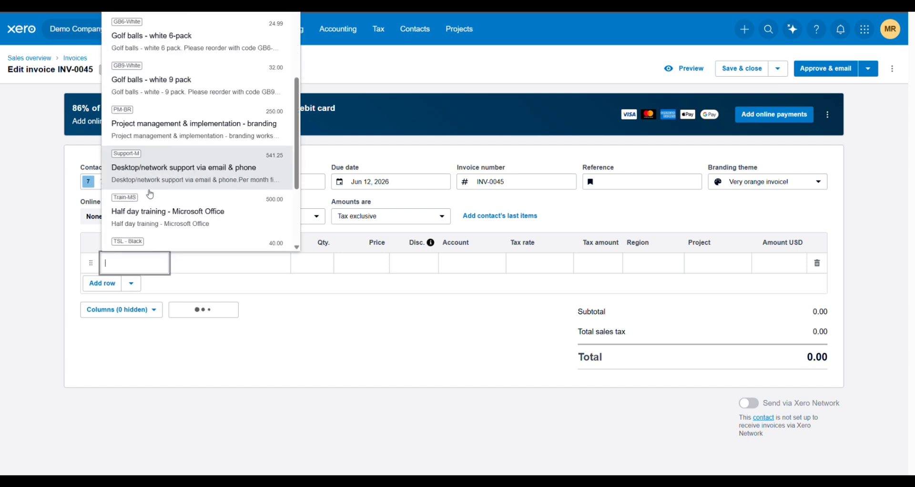
{"action": "left_click", "coordinate": [141, 212]}
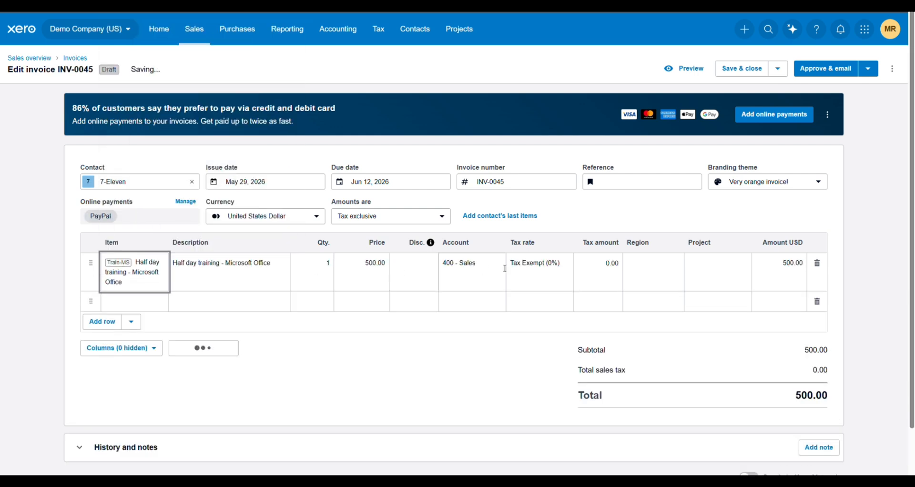
{"action": "left_click", "coordinate": [534, 264]}
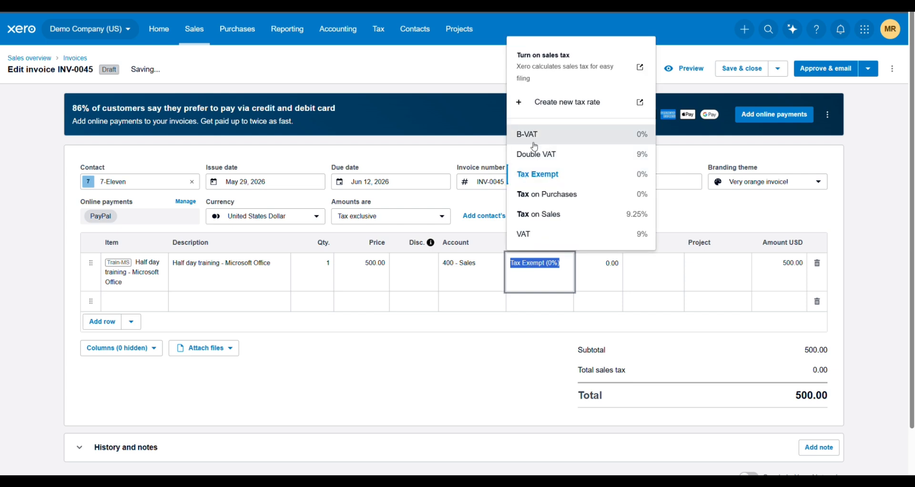
{"action": "left_click", "coordinate": [534, 235]}
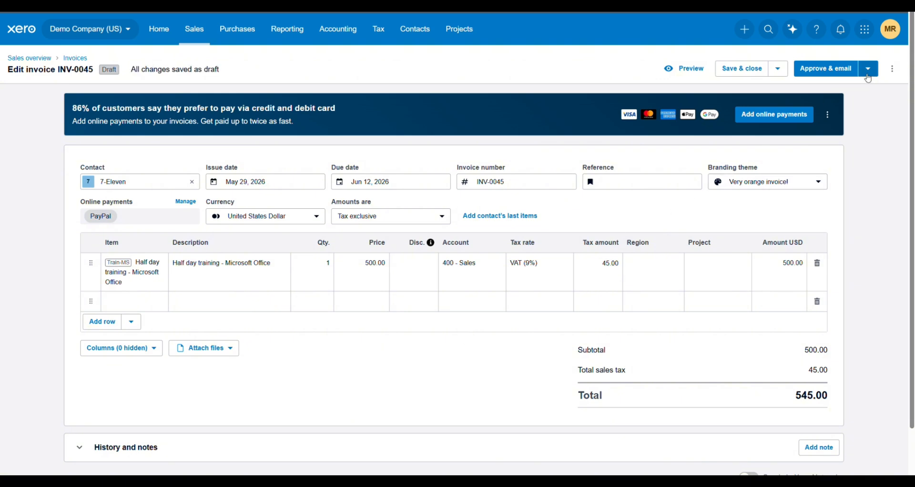
{"action": "left_click", "coordinate": [871, 76]}
{"action": "left_click", "coordinate": [806, 94]}
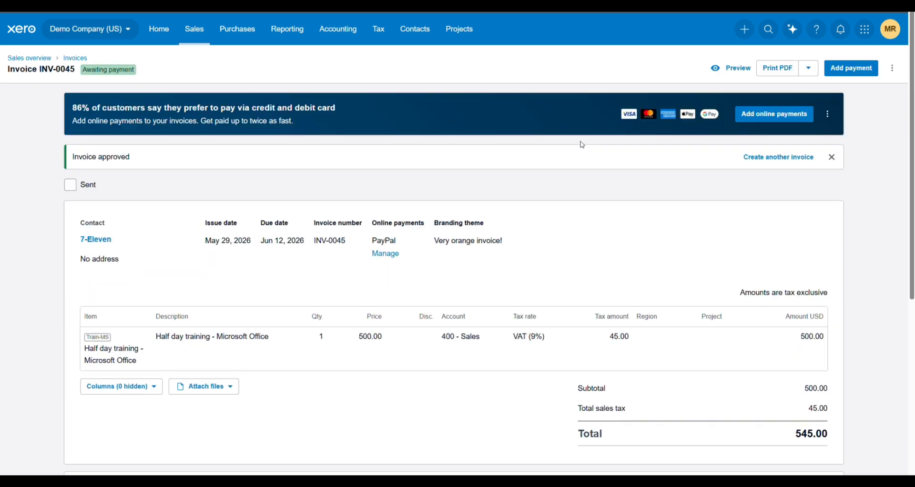
Record the 545.00 payment into the 090 - Checking Account.
{"action": "scroll", "coordinate": [582, 145], "scroll_direction": "down", "scroll_amount": 5}
{"action": "left_click", "coordinate": [335, 287]}
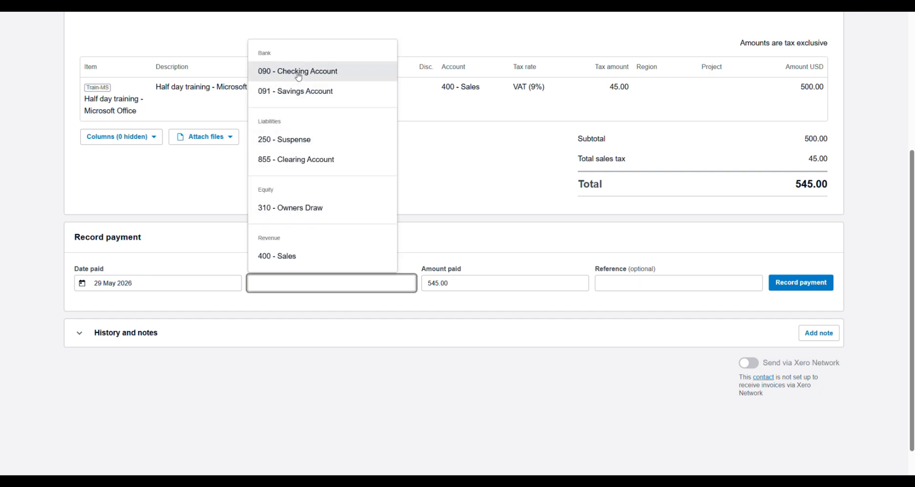
{"action": "left_click", "coordinate": [299, 75]}
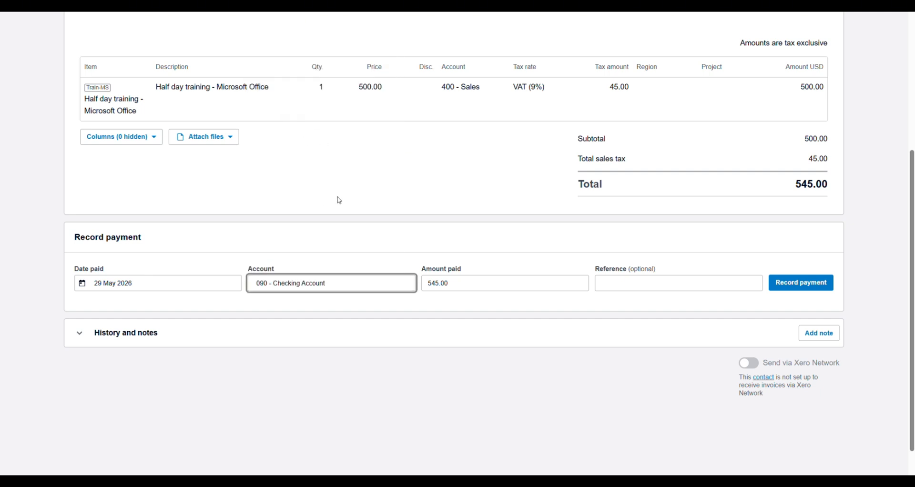
{"action": "left_click", "coordinate": [792, 284]}
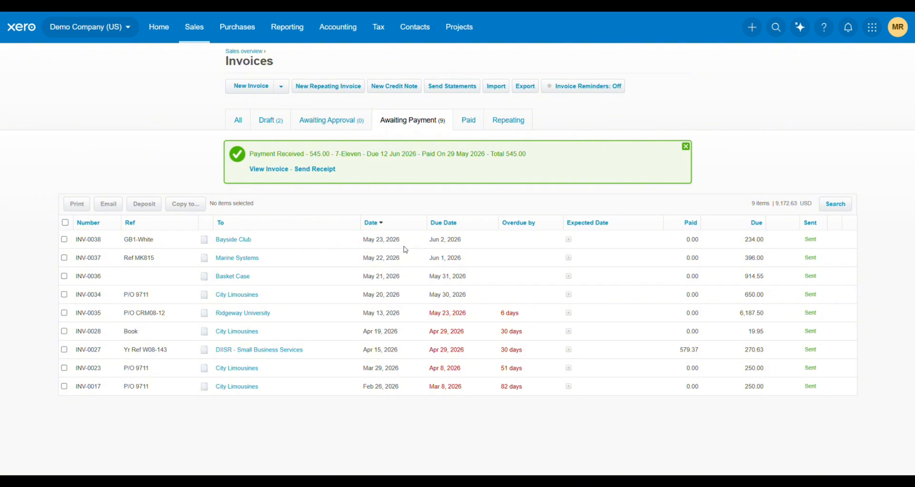
Open invoice INV-0045 and view its attached fiscal journal PDF.
{"action": "left_click", "coordinate": [237, 191]}
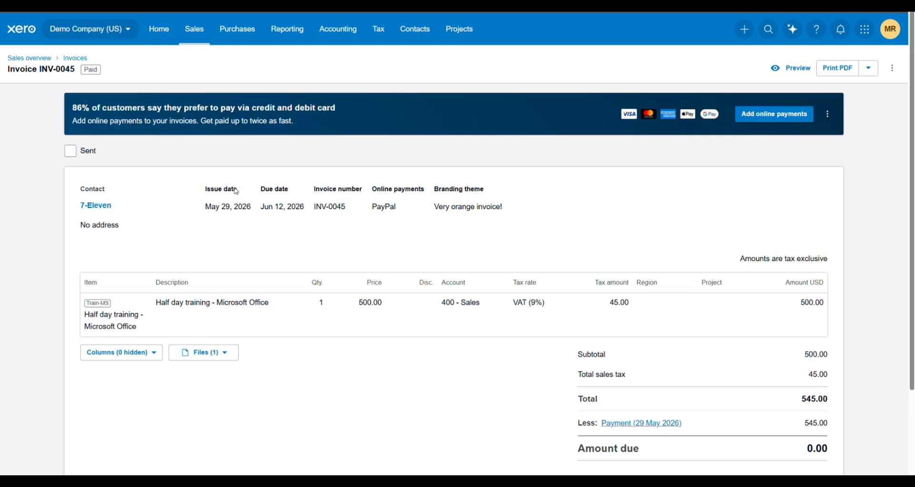
{"action": "scroll", "coordinate": [236, 191], "scroll_direction": "down", "scroll_amount": 2}
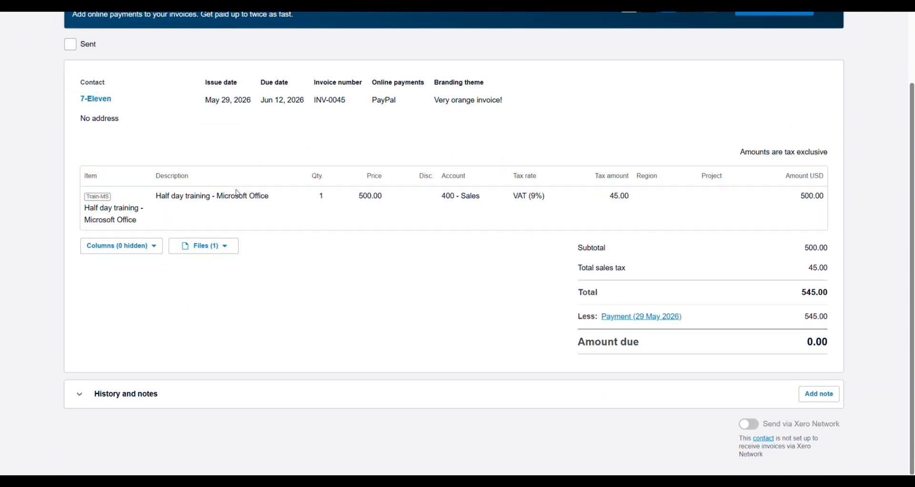
{"action": "left_click", "coordinate": [227, 249]}
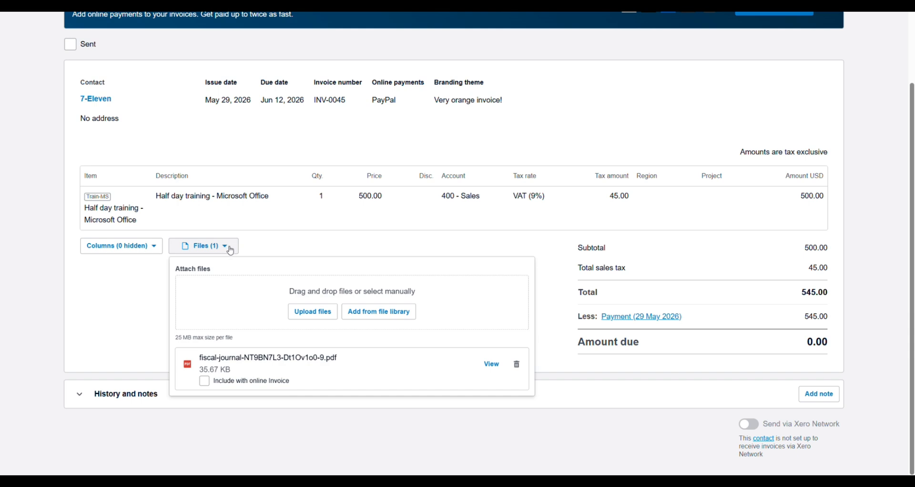
{"action": "left_click", "coordinate": [504, 366]}
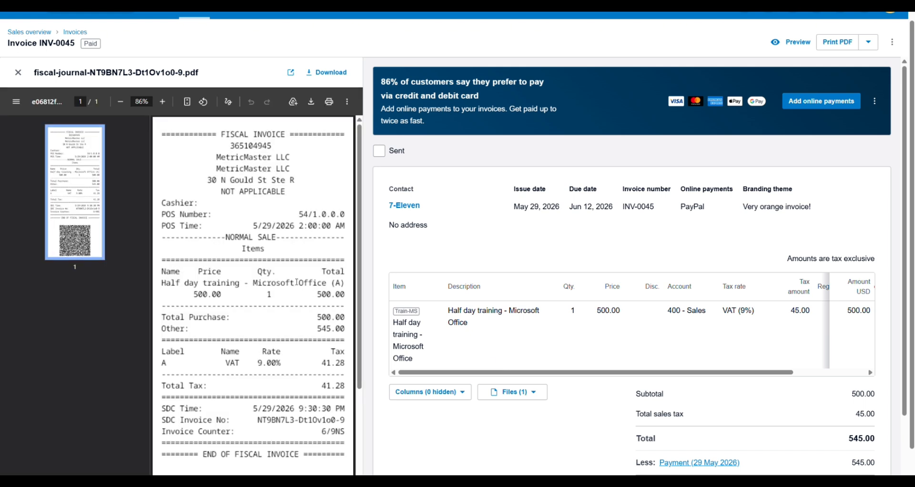
{"action": "scroll", "coordinate": [296, 282], "scroll_direction": "down", "scroll_amount": 3}
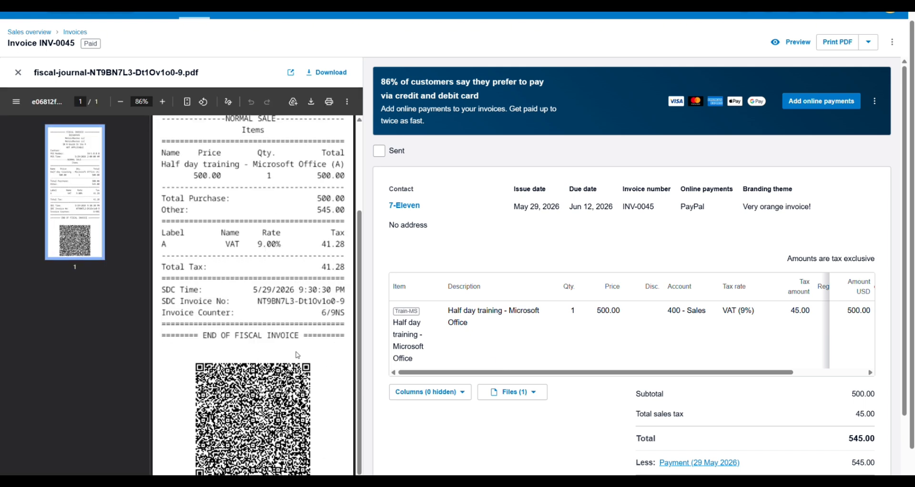
{"action": "scroll", "coordinate": [297, 282], "scroll_direction": "down", "scroll_amount": 1}
{"action": "scroll", "coordinate": [306, 350], "scroll_direction": "up", "scroll_amount": 3}
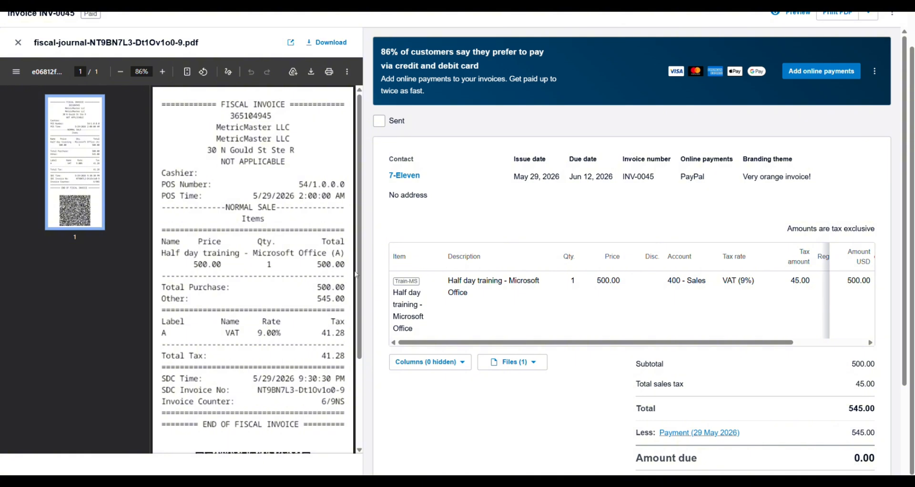
Download the fiscal journal PDF, close the viewer, and expand History and notes.
{"action": "left_click", "coordinate": [327, 45]}
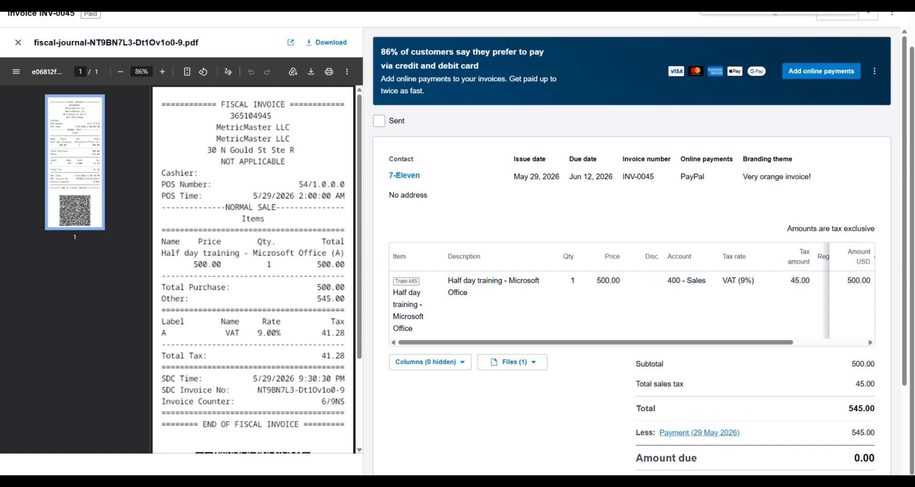
{"action": "scroll", "coordinate": [175, 160], "scroll_direction": "down", "scroll_amount": 2}
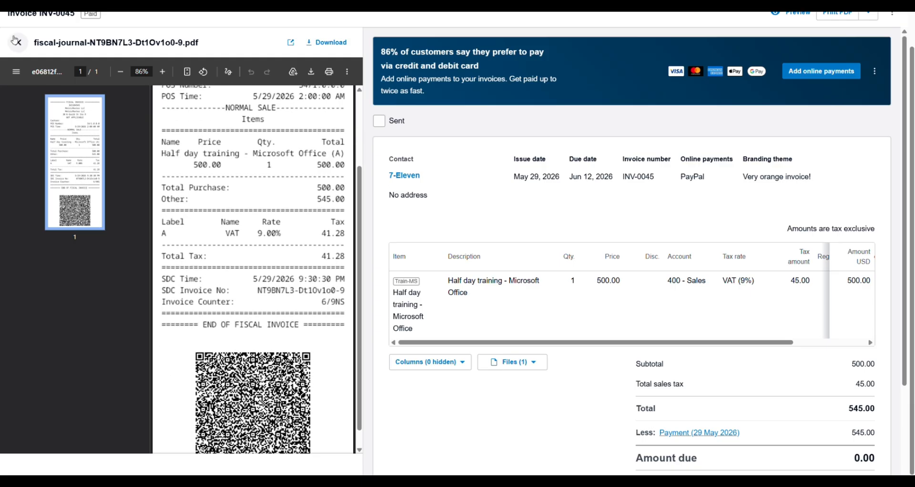
{"action": "left_click", "coordinate": [16, 42]}
{"action": "scroll", "coordinate": [238, 257], "scroll_direction": "down", "scroll_amount": 2}
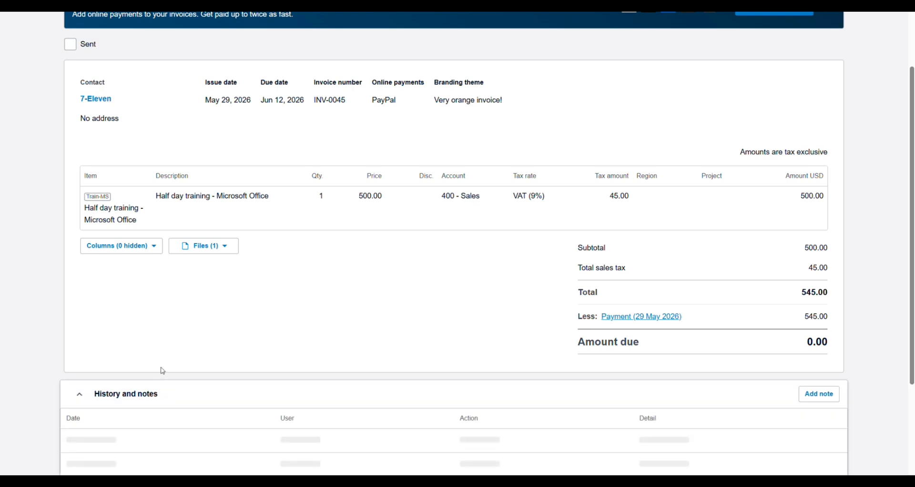
{"action": "scroll", "coordinate": [248, 273], "scroll_direction": "down", "scroll_amount": 4}
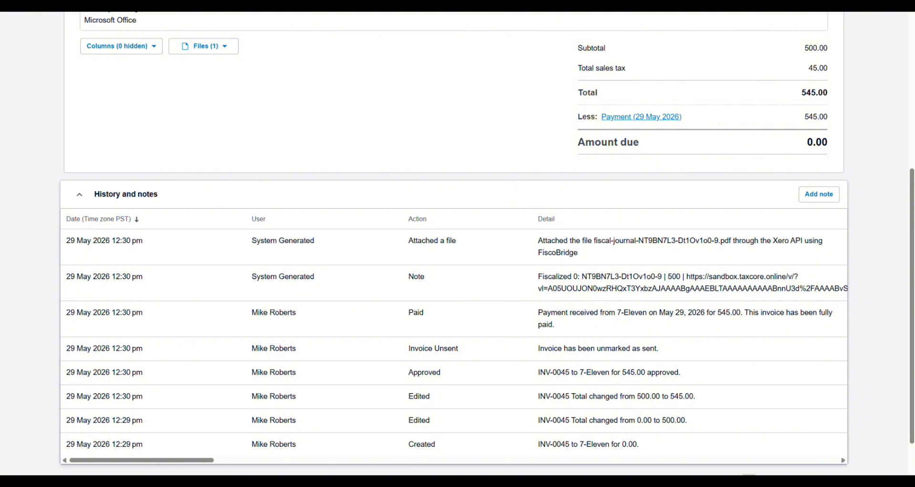
{"action": "scroll", "coordinate": [435, 162], "scroll_direction": "up", "scroll_amount": 6}
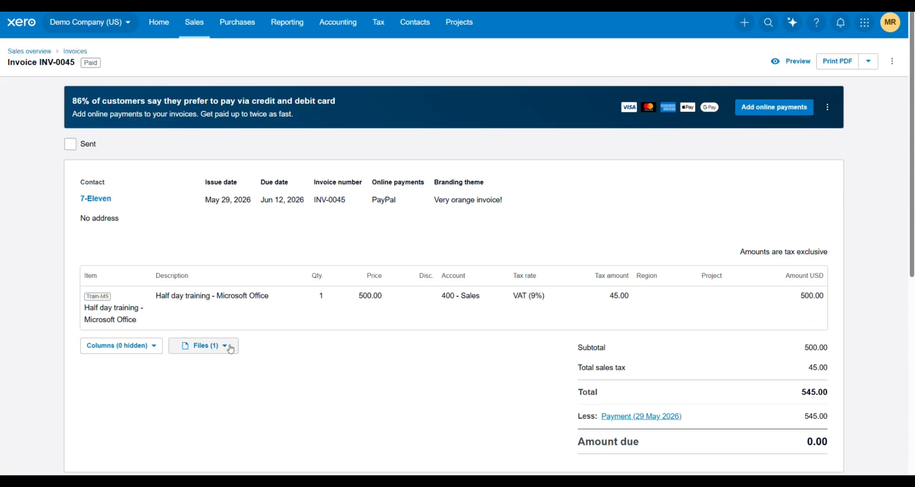